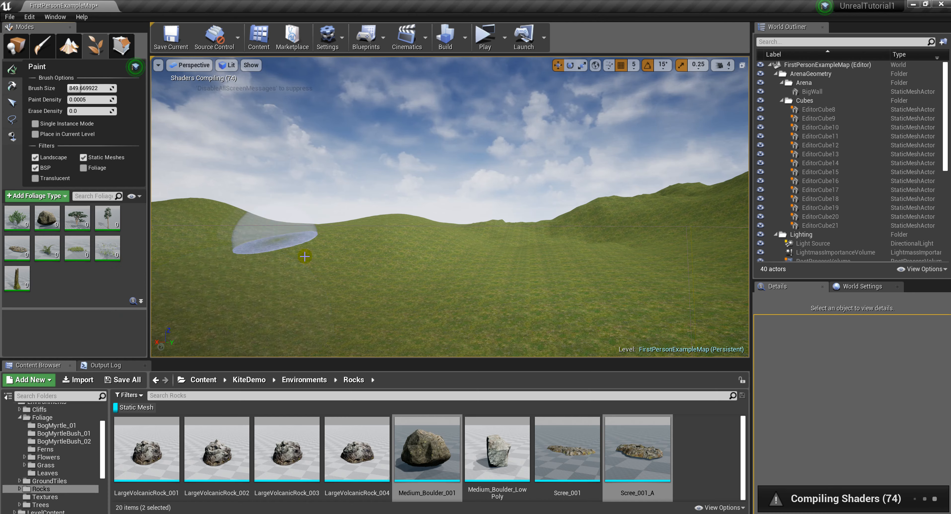
Step: Try painting test patches of all foliage types across the grassy landscape, undoing each one
{"action": "mouse_move", "coordinate": [305, 255]}
{"action": "right_mouse_down"}
{"action": "mouse_move", "coordinate": [369, 306]}
{"action": "mouse_move", "coordinate": [366, 288]}
{"action": "mouse_move", "coordinate": [336, 290]}
{"action": "right_mouse_up"}
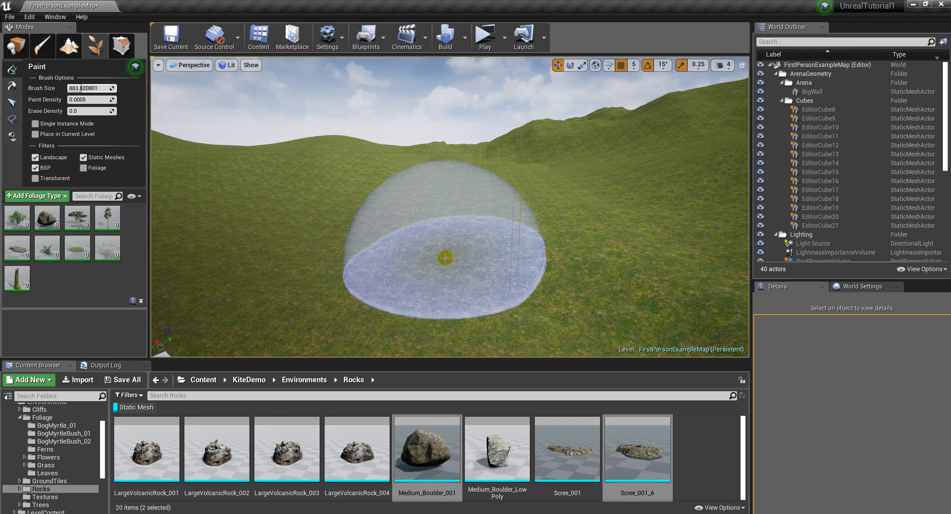
{"action": "left_click", "coordinate": [408, 255]}
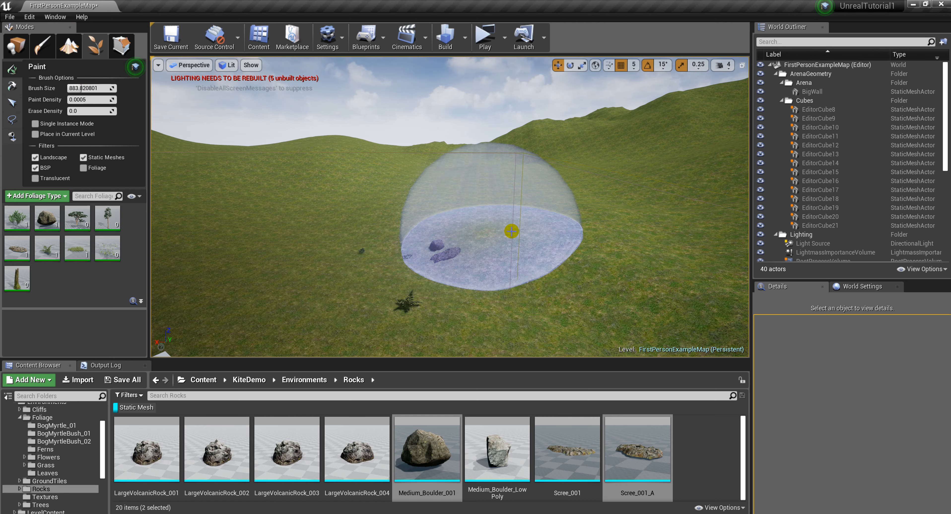
{"action": "key", "text": "ctrl+z"}
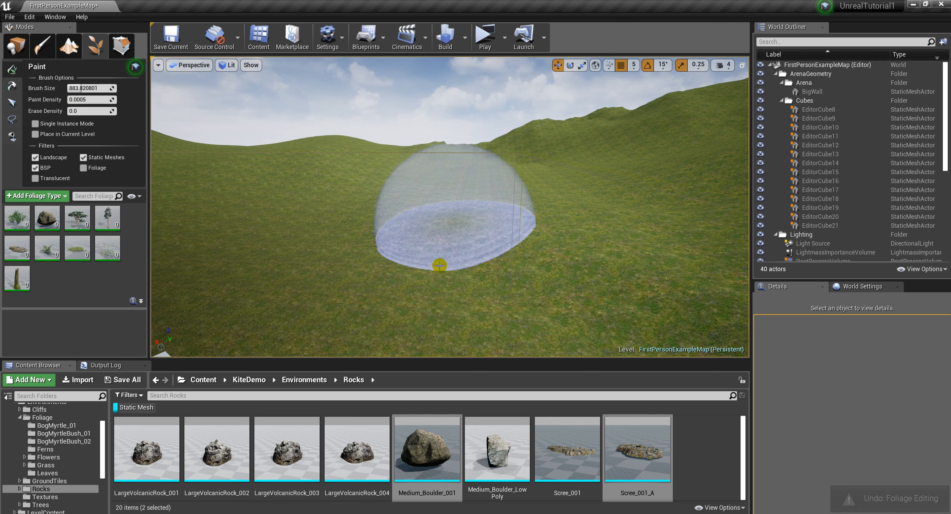
{"action": "mouse_move", "coordinate": [430, 250]}
{"action": "left_mouse_down"}
{"action": "mouse_move", "coordinate": [393, 223]}
{"action": "mouse_move", "coordinate": [274, 245]}
{"action": "left_mouse_up"}
{"action": "key", "text": "ctrl+z"}
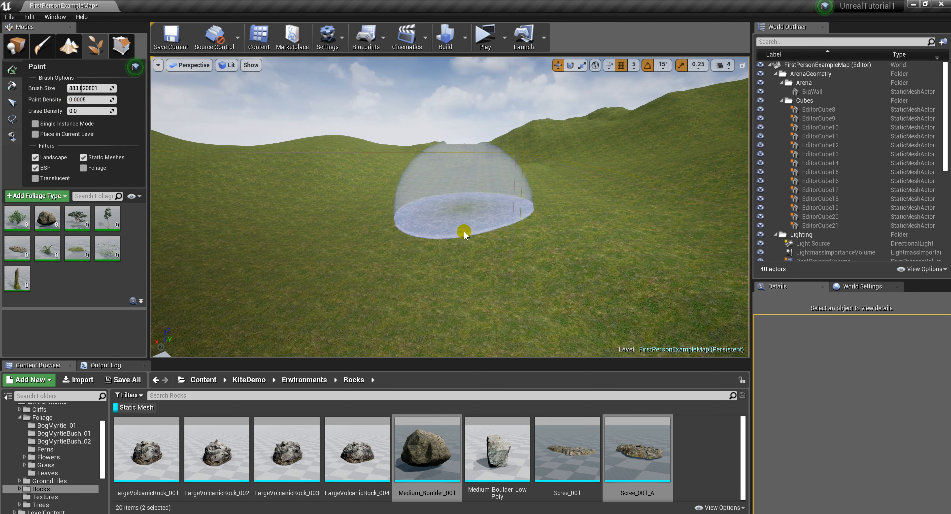
{"action": "mouse_move", "coordinate": [572, 213]}
{"action": "left_mouse_down"}
{"action": "mouse_move", "coordinate": [265, 223]}
{"action": "mouse_move", "coordinate": [593, 288]}
{"action": "mouse_move", "coordinate": [297, 225]}
{"action": "mouse_move", "coordinate": [505, 187]}
{"action": "mouse_move", "coordinate": [541, 244]}
{"action": "mouse_move", "coordinate": [217, 247]}
{"action": "mouse_move", "coordinate": [384, 318]}
{"action": "mouse_move", "coordinate": [646, 277]}
{"action": "mouse_move", "coordinate": [464, 248]}
{"action": "left_mouse_up"}
{"action": "key", "text": "ctrl+z"}
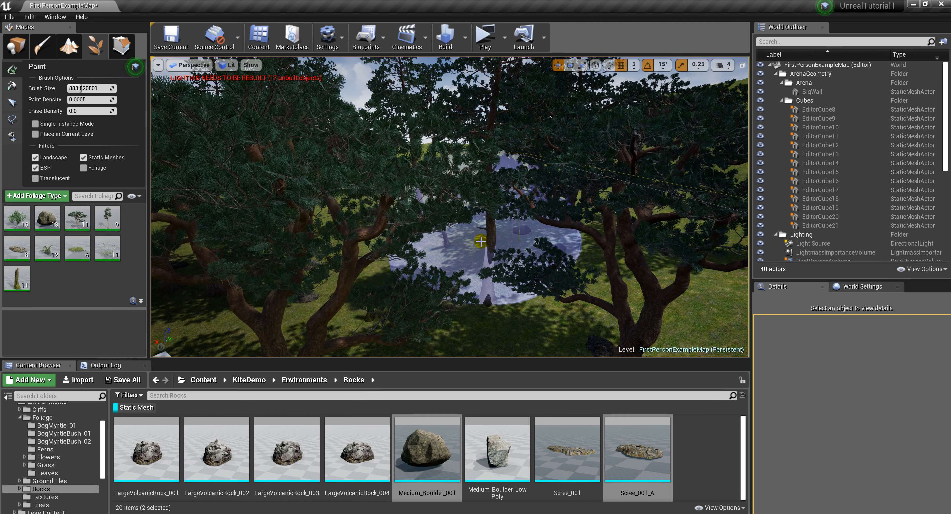
{"action": "key", "text": "ctrl+z"}
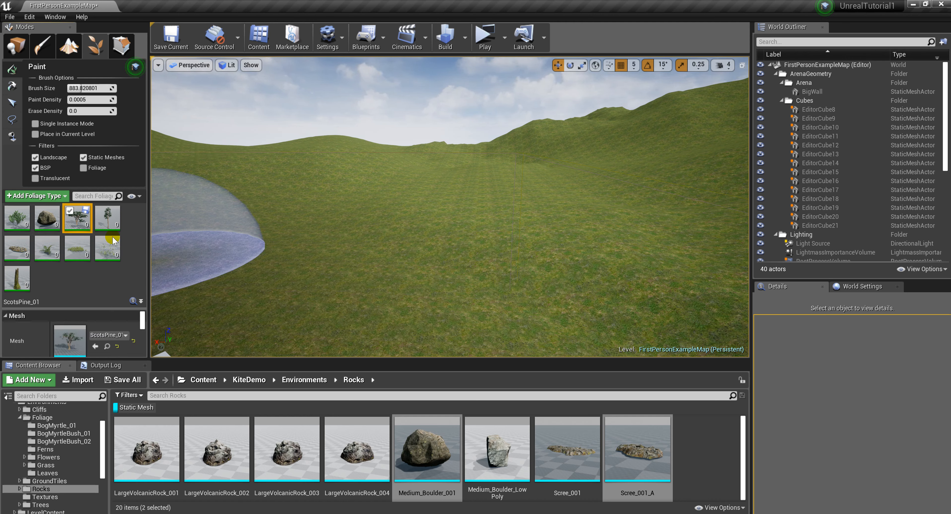
Step: Enlarge the foliage settings area and set the density of ScotsPine_01 and ScotsPineTall_01 to 50
{"action": "left_click_drag", "start_coordinate": [222, 358], "coordinate": [223, 442]}
{"action": "mouse_move", "coordinate": [110, 367]}
{"action": "left_mouse_down"}
{"action": "mouse_move", "coordinate": [107, 297]}
{"action": "mouse_move", "coordinate": [107, 305]}
{"action": "left_mouse_up"}
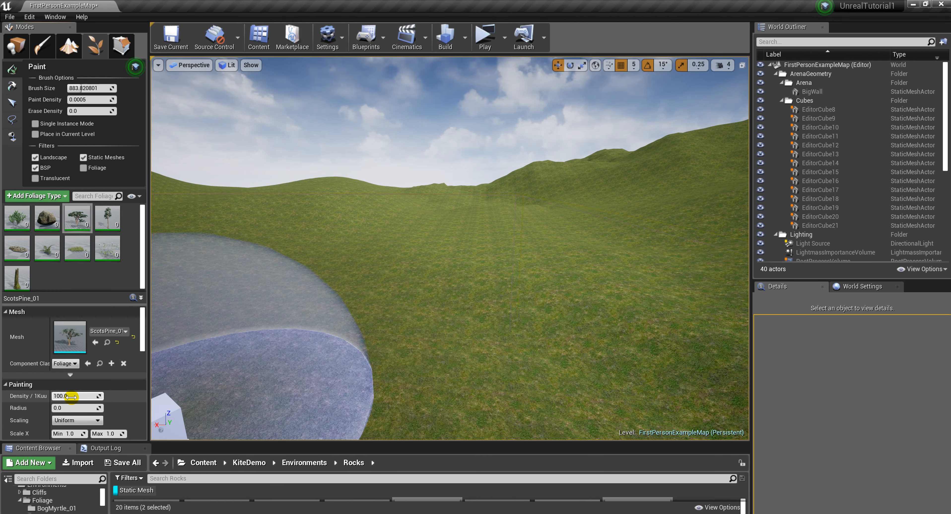
{"action": "left_click", "coordinate": [77, 395]}
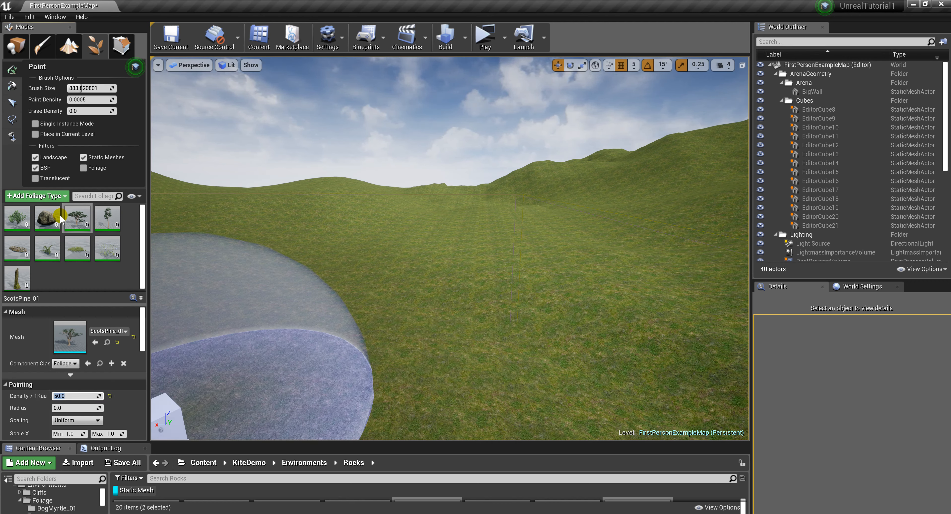
{"action": "left_click", "coordinate": [74, 398]}
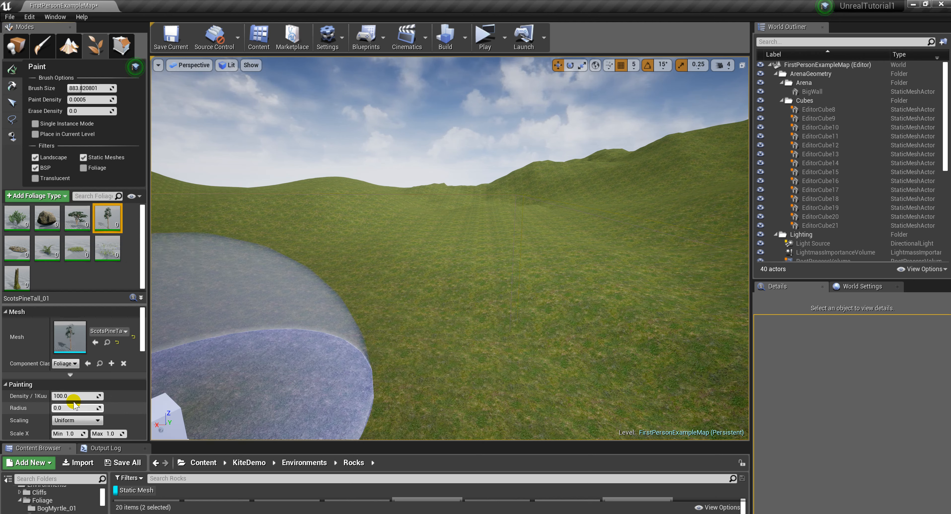
{"action": "key", "text": "Return"}
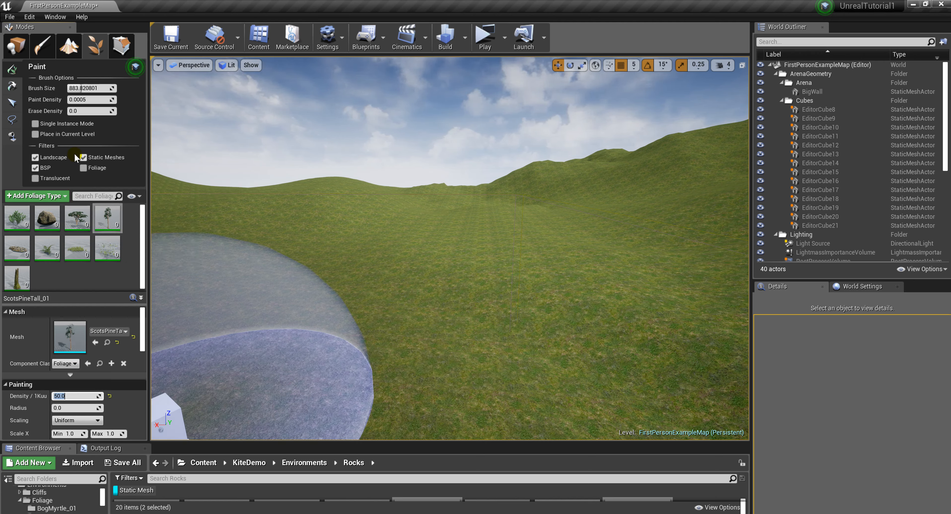
Step: Try a foliage stroke across the grass with the reduced pine densities and undo it
{"action": "left_click", "coordinate": [297, 255]}
{"action": "mouse_move", "coordinate": [295, 244]}
{"action": "left_mouse_down"}
{"action": "mouse_move", "coordinate": [234, 318]}
{"action": "mouse_move", "coordinate": [636, 307]}
{"action": "mouse_move", "coordinate": [556, 312]}
{"action": "mouse_move", "coordinate": [560, 328]}
{"action": "left_mouse_up"}
{"action": "right_click_drag", "start_coordinate": [560, 328], "coordinate": [561, 328]}
{"action": "key", "text": "w"}
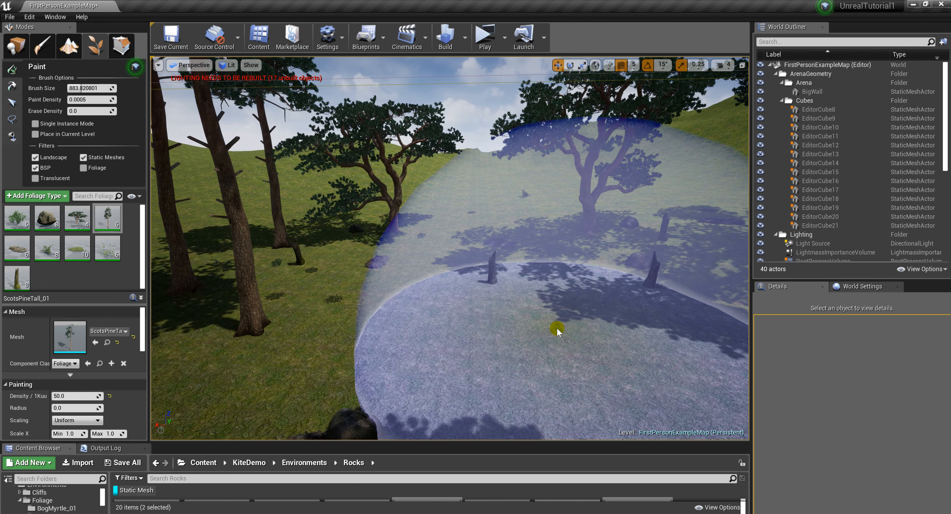
{"action": "key", "text": "ctrl+z"}
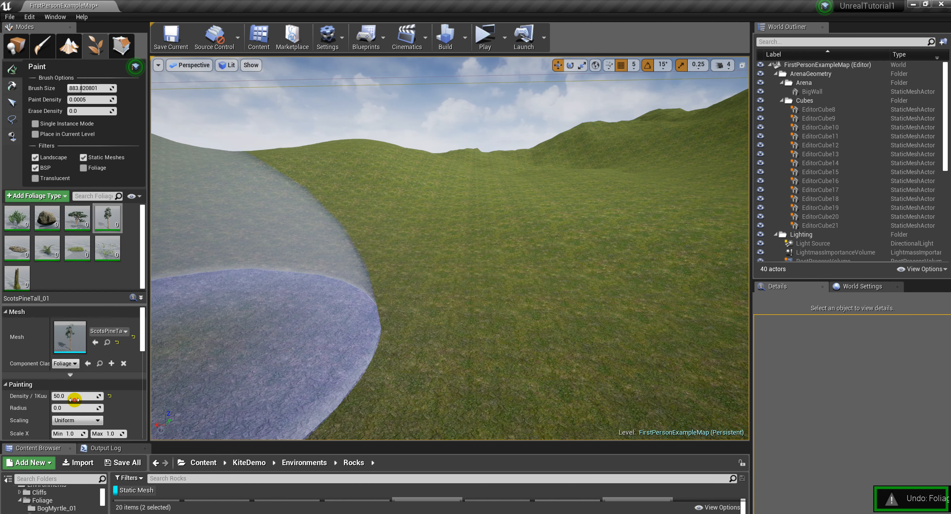
Step: Set ScotsPine_01's density to 10 and the brush's paint density to 0.005, and paint a test patch
{"action": "left_click", "coordinate": [77, 218]}
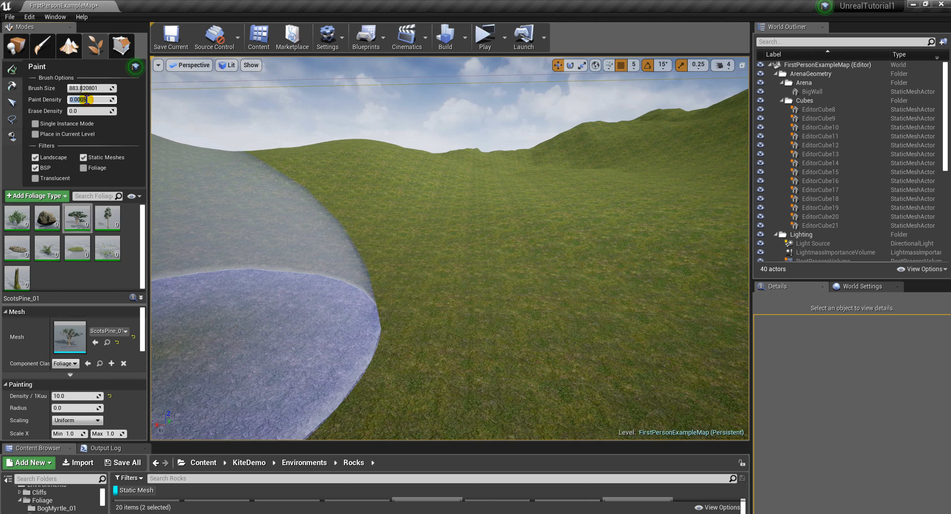
{"action": "key", "text": "Return"}
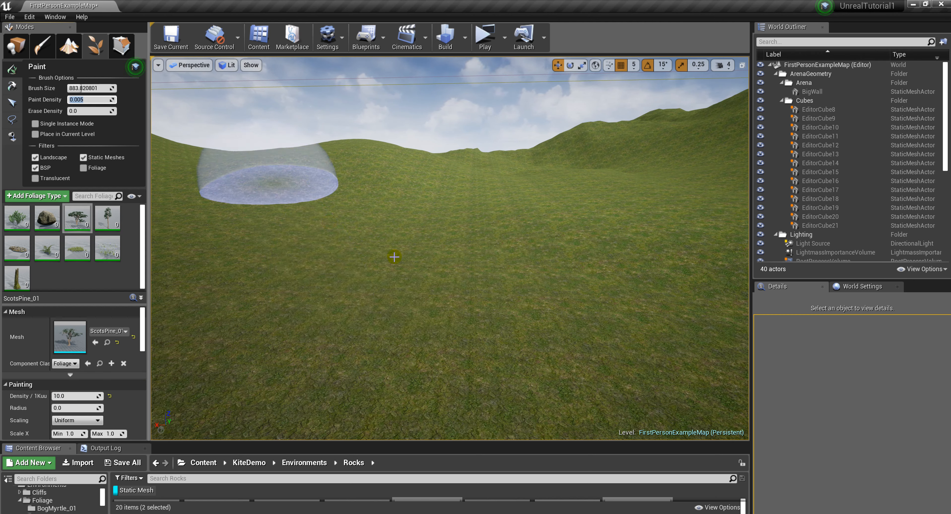
{"action": "mouse_move", "coordinate": [392, 254]}
{"action": "left_mouse_down"}
{"action": "mouse_move", "coordinate": [547, 221]}
{"action": "mouse_move", "coordinate": [517, 251]}
{"action": "mouse_move", "coordinate": [634, 302]}
{"action": "left_mouse_up"}
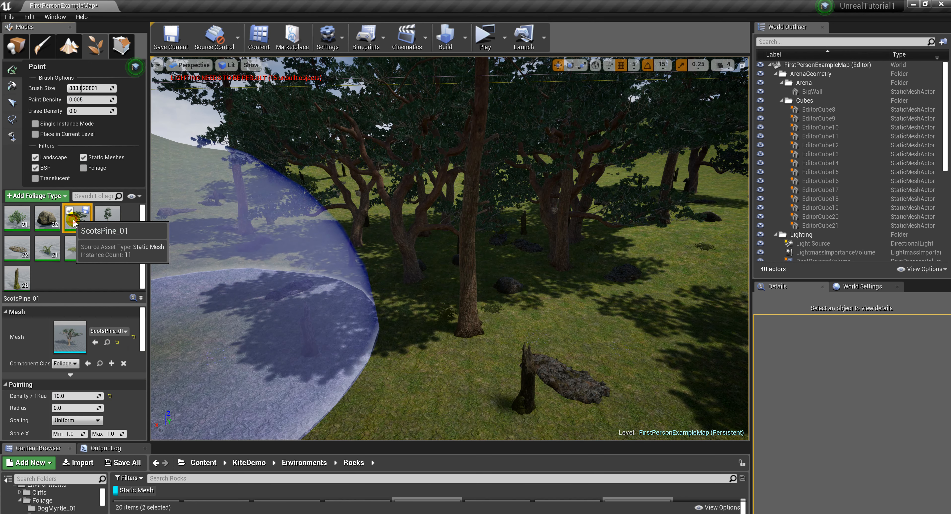
Step: Set ScotsPineTall_01's density to 5 and erase the test foliage from the grass
{"action": "left_click", "coordinate": [77, 396]}
{"action": "type", "text": "5"}
{"action": "key", "text": "Return"}
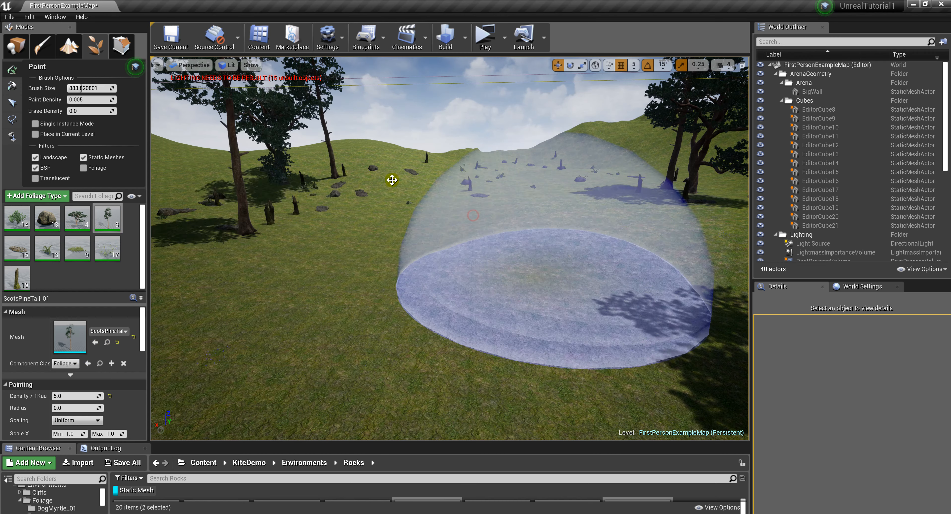
{"action": "left_click_drag", "start_coordinate": [402, 163], "coordinate": [543, 172], "text": "shift"}
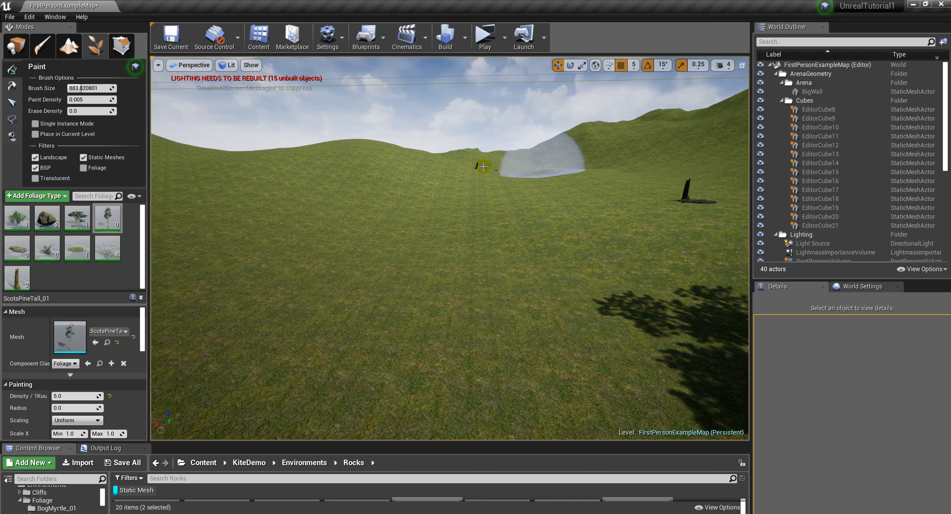
{"action": "mouse_move", "coordinate": [646, 195]}
{"action": "left_mouse_down"}
{"action": "mouse_move", "coordinate": [665, 206]}
{"action": "mouse_move", "coordinate": [333, 183]}
{"action": "mouse_move", "coordinate": [362, 173]}
{"action": "left_mouse_up"}
Step: Set Tree_Stump_01's density to 10 and paint all foliage types across the grass
{"action": "left_click", "coordinate": [83, 396]}
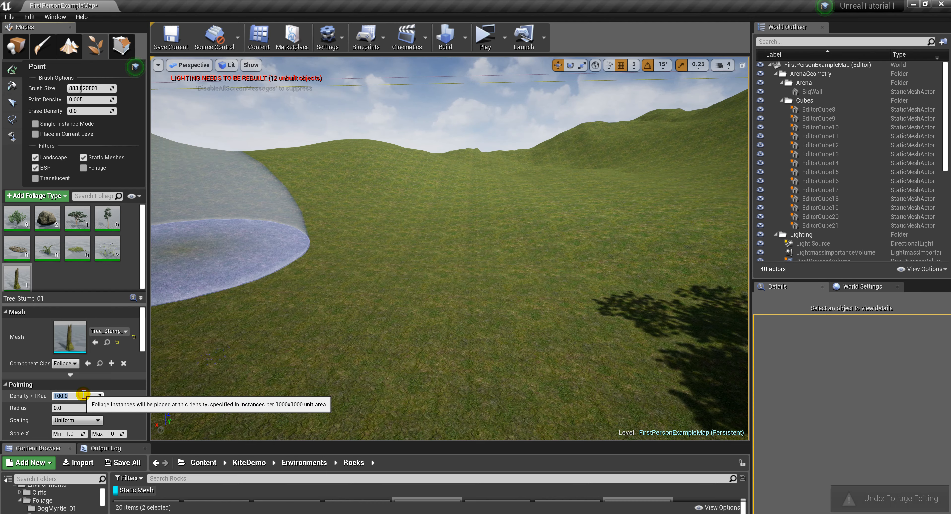
{"action": "mouse_move", "coordinate": [363, 212]}
{"action": "left_mouse_down"}
{"action": "mouse_move", "coordinate": [616, 202]}
{"action": "mouse_move", "coordinate": [371, 180]}
{"action": "mouse_move", "coordinate": [629, 301]}
{"action": "mouse_move", "coordinate": [425, 192]}
{"action": "mouse_move", "coordinate": [577, 202]}
{"action": "mouse_move", "coordinate": [255, 187]}
{"action": "mouse_move", "coordinate": [569, 301]}
{"action": "left_mouse_up"}
{"action": "mouse_move", "coordinate": [568, 301]}
{"action": "right_mouse_down"}
{"action": "mouse_move", "coordinate": [479, 302]}
{"action": "mouse_move", "coordinate": [465, 332]}
{"action": "mouse_move", "coordinate": [476, 336]}
{"action": "mouse_move", "coordinate": [494, 310]}
{"action": "mouse_move", "coordinate": [568, 284]}
{"action": "mouse_move", "coordinate": [590, 240]}
{"action": "right_mouse_up"}
{"action": "mouse_move", "coordinate": [591, 240]}
{"action": "left_mouse_down"}
{"action": "mouse_move", "coordinate": [637, 227]}
{"action": "mouse_move", "coordinate": [501, 223]}
{"action": "left_mouse_up"}
{"action": "mouse_move", "coordinate": [501, 223]}
{"action": "right_mouse_down"}
{"action": "mouse_move", "coordinate": [464, 225]}
{"action": "mouse_move", "coordinate": [465, 332]}
{"action": "mouse_move", "coordinate": [465, 318]}
{"action": "right_mouse_up"}
Step: Raise the camera speed to 6, enlarge the brush to about 4096, and paint mixed foliage over the wide plain beyond the arena
{"action": "left_click", "coordinate": [721, 65]}
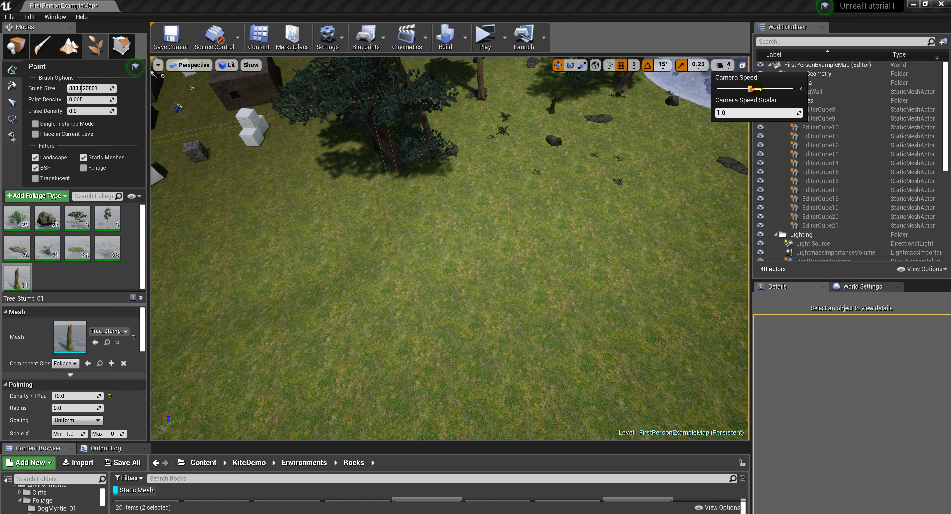
{"action": "key", "text": "s"}
{"action": "right_click_drag", "start_coordinate": [663, 158], "coordinate": [676, 100]}
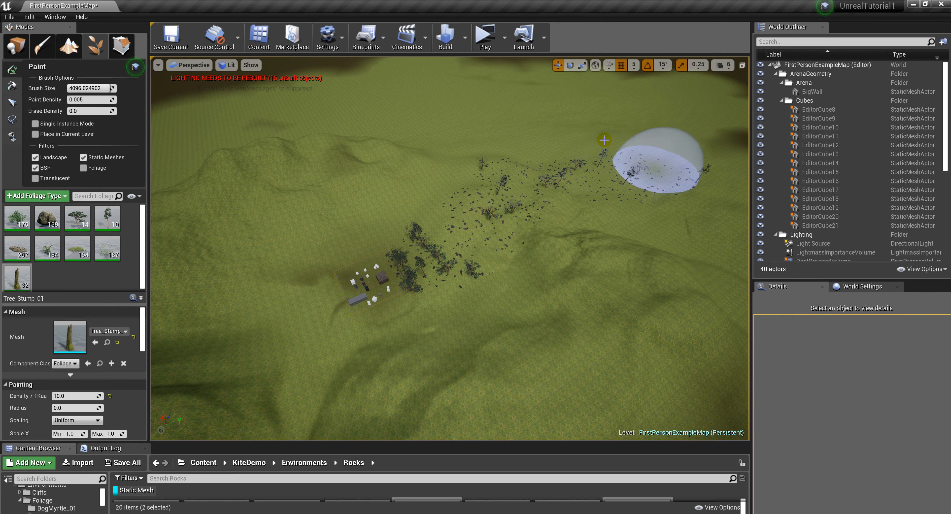
{"action": "left_click_drag", "start_coordinate": [604, 139], "coordinate": [367, 99]}
{"action": "mouse_move", "coordinate": [611, 155]}
{"action": "left_mouse_down"}
{"action": "mouse_move", "coordinate": [503, 112]}
{"action": "mouse_move", "coordinate": [446, 139]}
{"action": "mouse_move", "coordinate": [679, 206]}
{"action": "mouse_move", "coordinate": [504, 218]}
{"action": "left_mouse_up"}
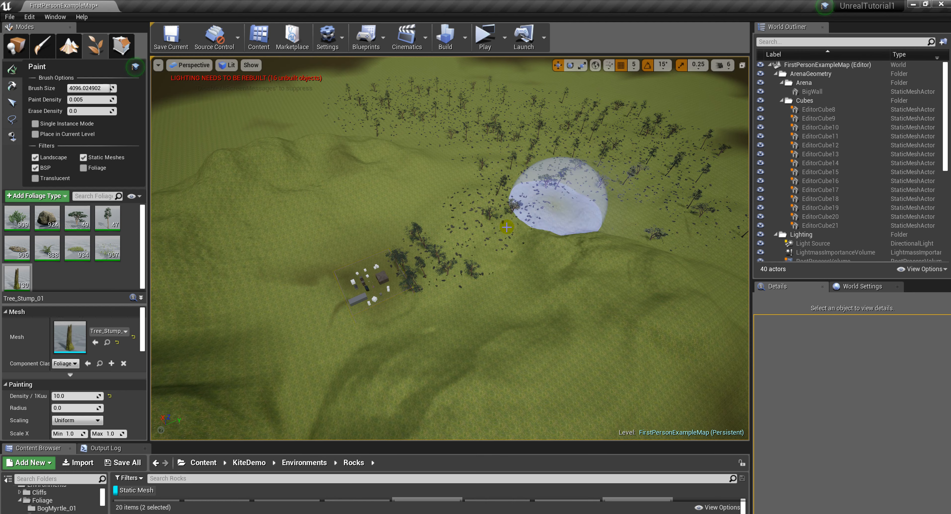
Step: Set the maximum ground slope angle of ScotsPineTall_01 to 10
{"action": "right_click_drag", "start_coordinate": [370, 260], "coordinate": [369, 370]}
{"action": "mouse_move", "coordinate": [499, 369]}
{"action": "right_mouse_down"}
{"action": "mouse_move", "coordinate": [498, 238]}
{"action": "mouse_move", "coordinate": [454, 236]}
{"action": "mouse_move", "coordinate": [391, 192]}
{"action": "mouse_move", "coordinate": [384, 225]}
{"action": "right_mouse_up"}
{"action": "key", "text": "w"}
{"action": "right_click_drag", "start_coordinate": [512, 237], "coordinate": [506, 244]}
{"action": "key", "text": "s"}
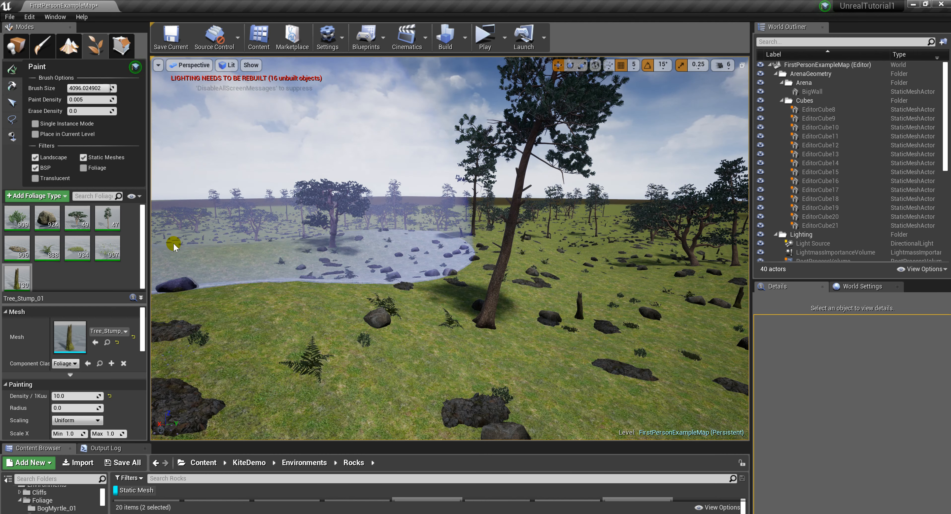
{"action": "mouse_move", "coordinate": [122, 227]}
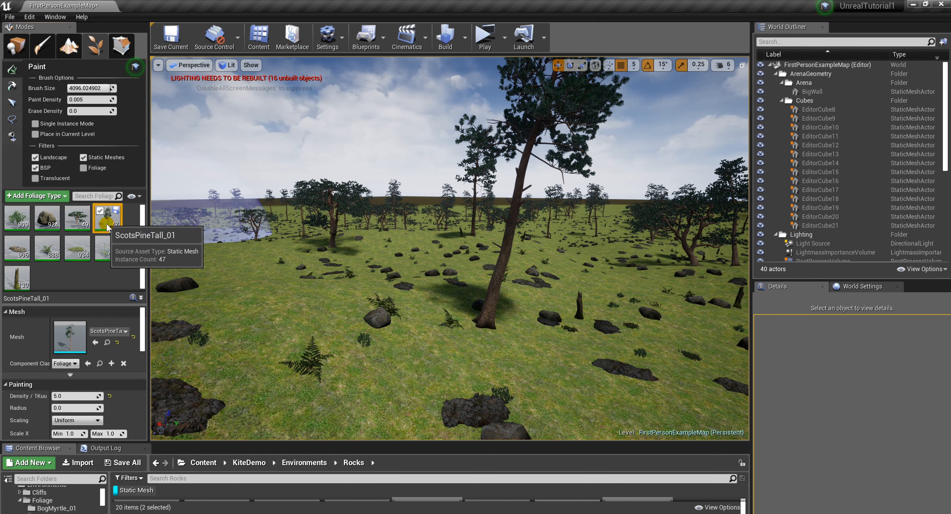
{"action": "left_click_drag", "start_coordinate": [142, 345], "coordinate": [147, 362]}
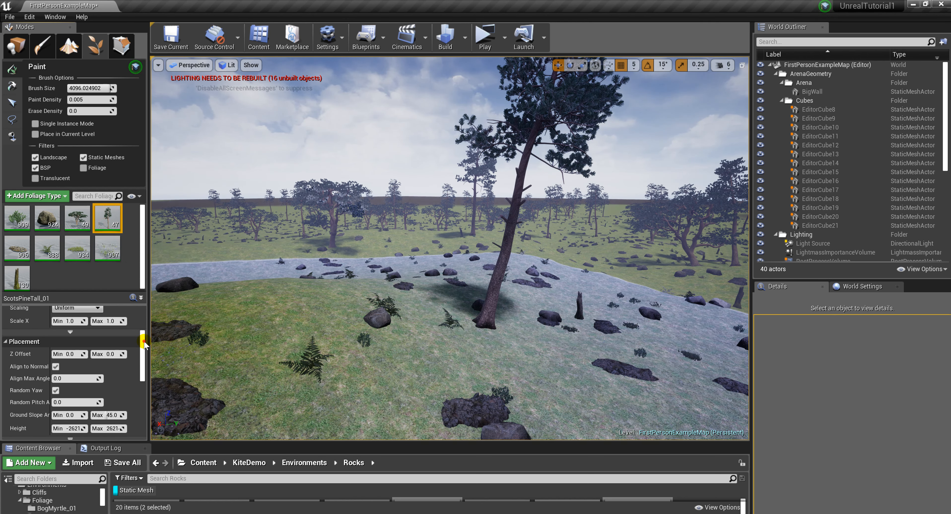
{"action": "left_click_drag", "start_coordinate": [144, 342], "coordinate": [144, 353]}
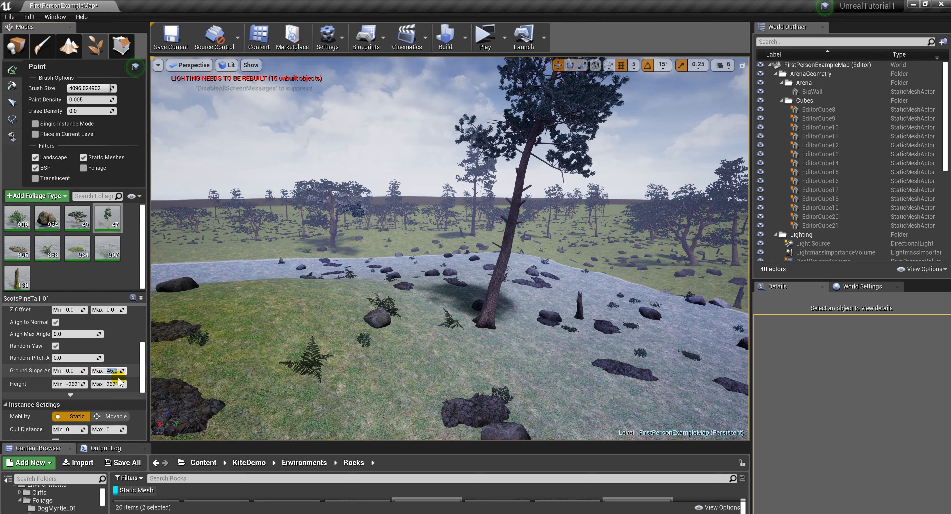
{"action": "left_click", "coordinate": [111, 373]}
{"action": "type", "text": "10"}
{"action": "key", "text": "Return"}
Step: Deactivate every foliage type except ScotsPineTall_01 for painting on the hills
{"action": "scroll", "coordinate": [84, 317], "scroll_direction": "up", "scroll_amount": 1}
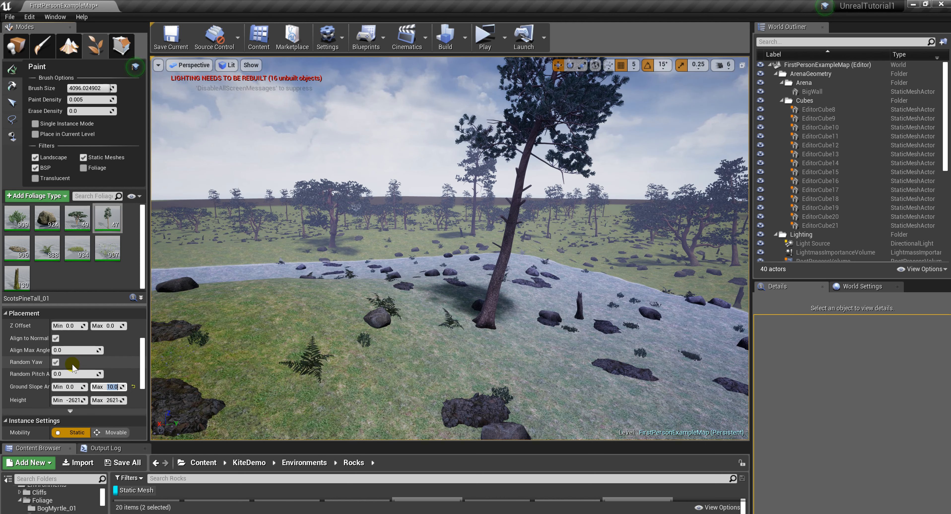
{"action": "scroll", "coordinate": [72, 366], "scroll_direction": "up", "scroll_amount": 3}
{"action": "scroll", "coordinate": [72, 335], "scroll_direction": "up", "scroll_amount": 4}
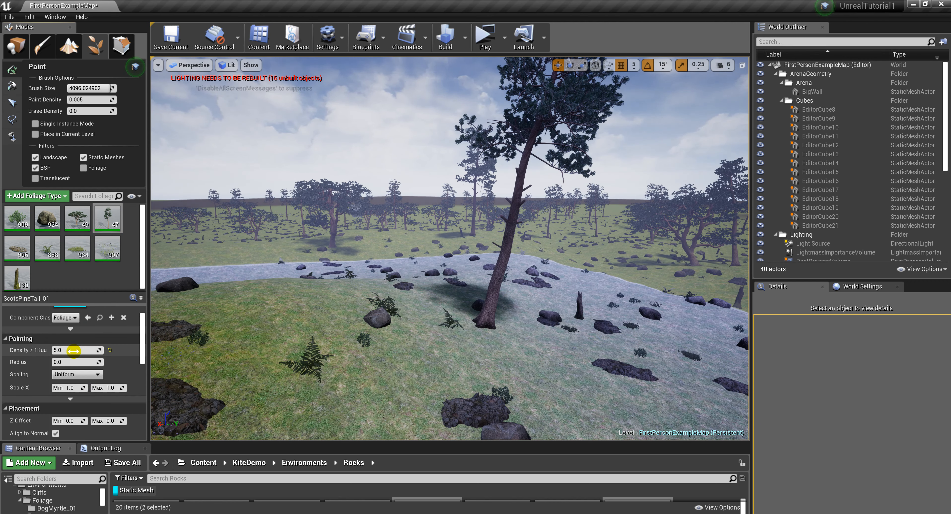
{"action": "scroll", "coordinate": [83, 398], "scroll_direction": "down", "scroll_amount": 12}
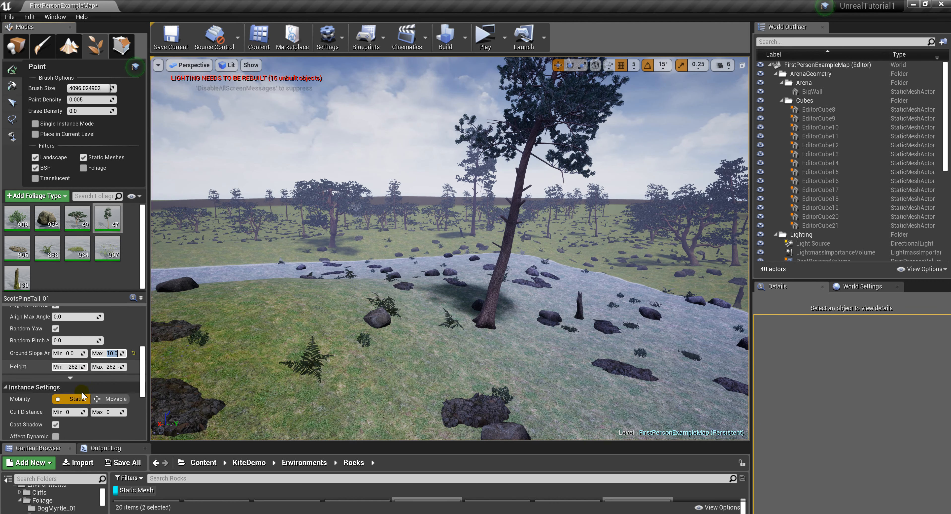
{"action": "right_click_drag", "start_coordinate": [418, 276], "coordinate": [284, 251]}
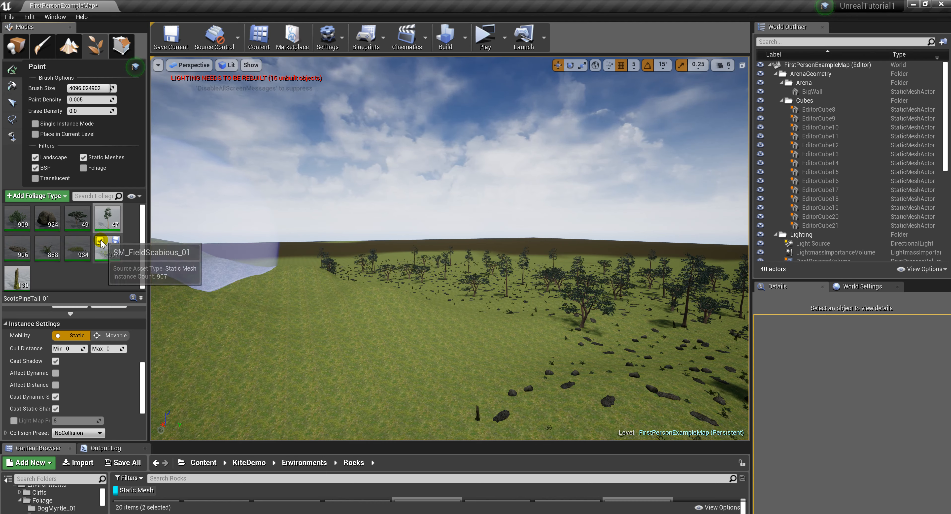
{"action": "mouse_move", "coordinate": [281, 319]}
{"action": "right_mouse_down"}
{"action": "mouse_move", "coordinate": [258, 332]}
{"action": "mouse_move", "coordinate": [233, 305]}
{"action": "mouse_move", "coordinate": [194, 328]}
{"action": "mouse_move", "coordinate": [203, 327]}
{"action": "mouse_move", "coordinate": [177, 329]}
{"action": "right_mouse_up"}
{"action": "key", "text": "w"}
{"action": "key", "text": "w"}
{"action": "key", "text": "s"}
{"action": "scroll", "coordinate": [113, 385], "scroll_direction": "up", "scroll_amount": 5}
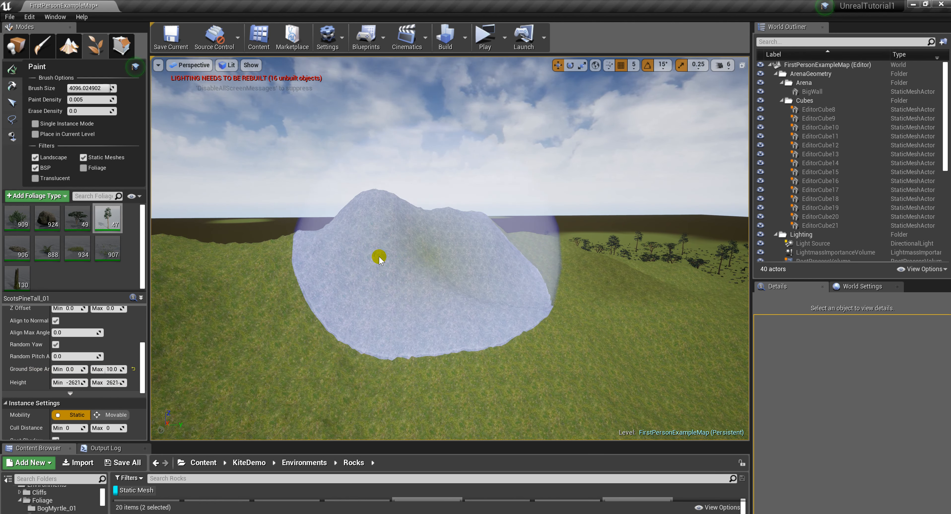
Step: Reduce the brush size to about 3247 and paint ScotsPineTall_01 over the steep hillside and the flatter ground beside it
{"action": "left_click", "coordinate": [420, 247]}
{"action": "key", "text": "w"}
{"action": "right_click_drag", "start_coordinate": [364, 244], "coordinate": [488, 251]}
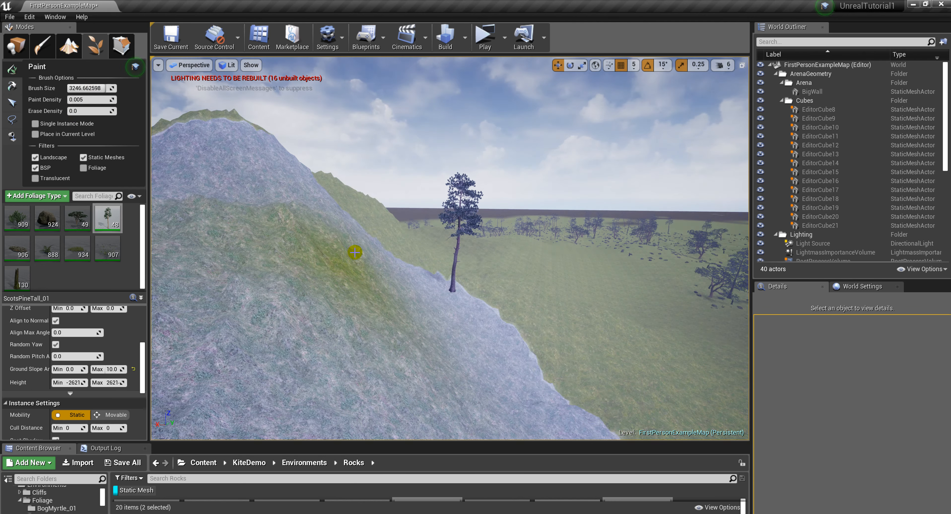
{"action": "mouse_move", "coordinate": [380, 255]}
{"action": "left_mouse_down"}
{"action": "mouse_move", "coordinate": [631, 316]}
{"action": "mouse_move", "coordinate": [548, 235]}
{"action": "mouse_move", "coordinate": [556, 263]}
{"action": "left_mouse_up"}
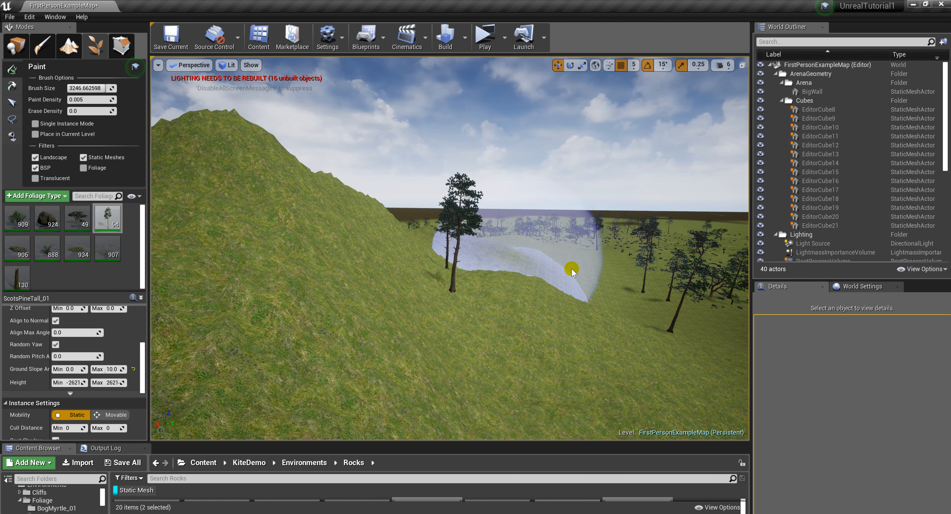
Step: Set ScotsPineTall_01's density to 20 and paint over the hillside again
{"action": "scroll", "coordinate": [70, 336], "scroll_direction": "up", "scroll_amount": 2}
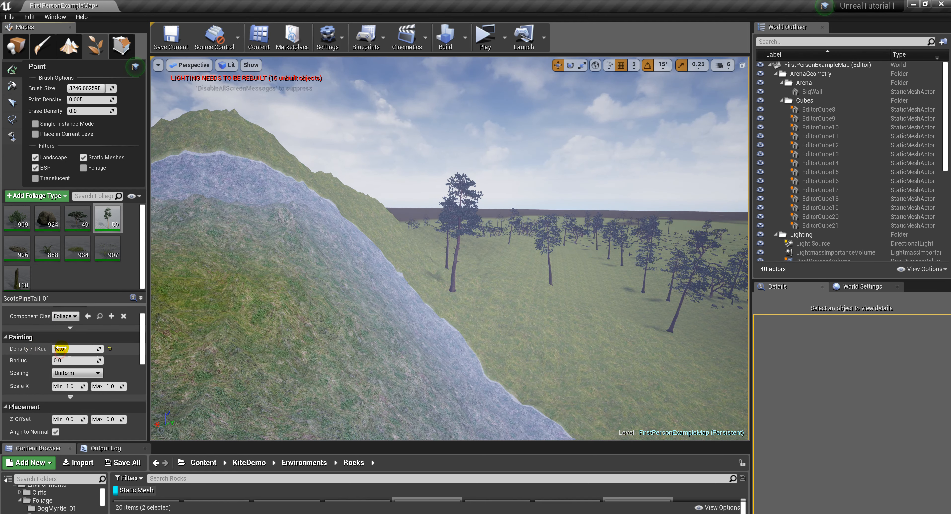
{"action": "left_click", "coordinate": [61, 347]}
{"action": "type", "text": "20"}
{"action": "key", "text": "Return"}
{"action": "mouse_move", "coordinate": [609, 276]}
{"action": "left_mouse_down"}
{"action": "mouse_move", "coordinate": [589, 286]}
{"action": "mouse_move", "coordinate": [545, 262]}
{"action": "mouse_move", "coordinate": [494, 285]}
{"action": "mouse_move", "coordinate": [361, 244]}
{"action": "left_mouse_up"}
Step: Reactivate all foliage types and paint several more strokes over the forested plain to thicken it
{"action": "mouse_move", "coordinate": [361, 244]}
{"action": "right_mouse_down"}
{"action": "mouse_move", "coordinate": [443, 251]}
{"action": "mouse_move", "coordinate": [591, 207]}
{"action": "mouse_move", "coordinate": [417, 222]}
{"action": "mouse_move", "coordinate": [380, 270]}
{"action": "mouse_move", "coordinate": [509, 255]}
{"action": "mouse_move", "coordinate": [565, 222]}
{"action": "right_mouse_up"}
{"action": "key", "text": "w"}
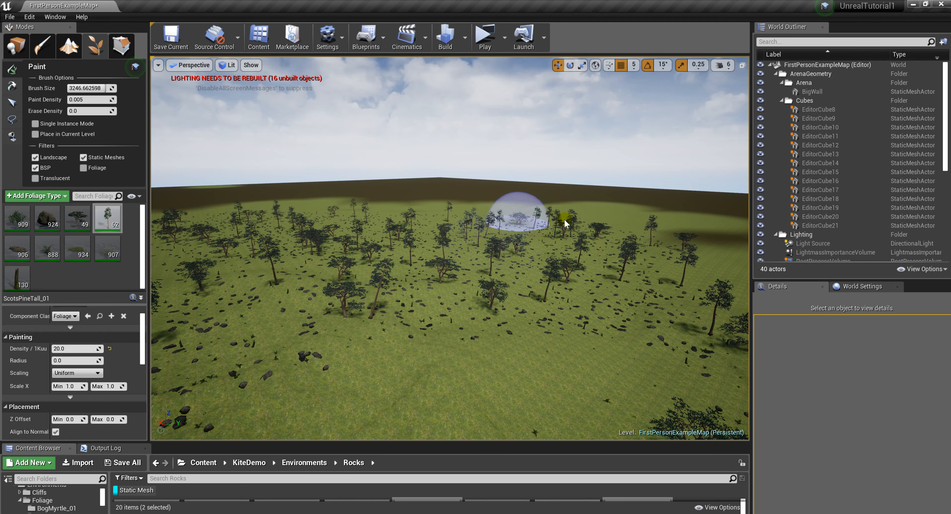
{"action": "left_click_drag", "start_coordinate": [565, 223], "coordinate": [501, 205]}
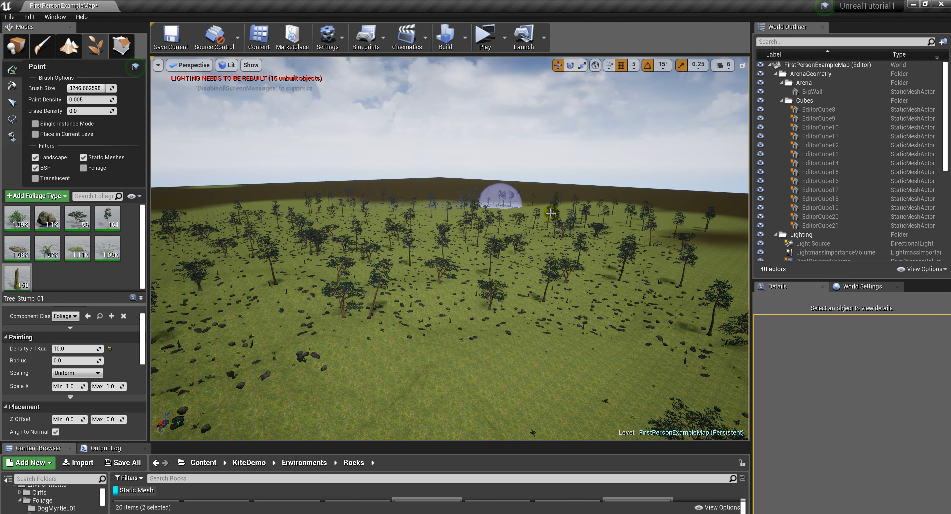
{"action": "mouse_move", "coordinate": [616, 255]}
{"action": "left_mouse_down"}
{"action": "mouse_move", "coordinate": [340, 388]}
{"action": "mouse_move", "coordinate": [328, 265]}
{"action": "mouse_move", "coordinate": [275, 224]}
{"action": "left_mouse_up"}
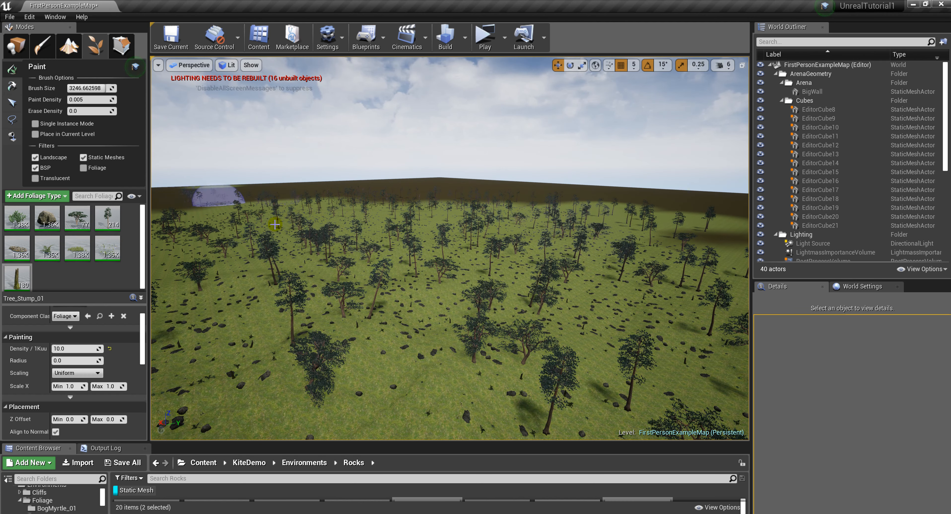
{"action": "left_click_drag", "start_coordinate": [616, 322], "coordinate": [504, 210]}
Step: Examine the painted forest on the plain from ground level and from above
{"action": "key", "text": "w"}
{"action": "mouse_move", "coordinate": [503, 211]}
{"action": "right_mouse_down"}
{"action": "mouse_move", "coordinate": [503, 258]}
{"action": "mouse_move", "coordinate": [503, 173]}
{"action": "mouse_move", "coordinate": [531, 177]}
{"action": "mouse_move", "coordinate": [535, 192]}
{"action": "right_mouse_up"}
{"action": "key", "text": "w"}
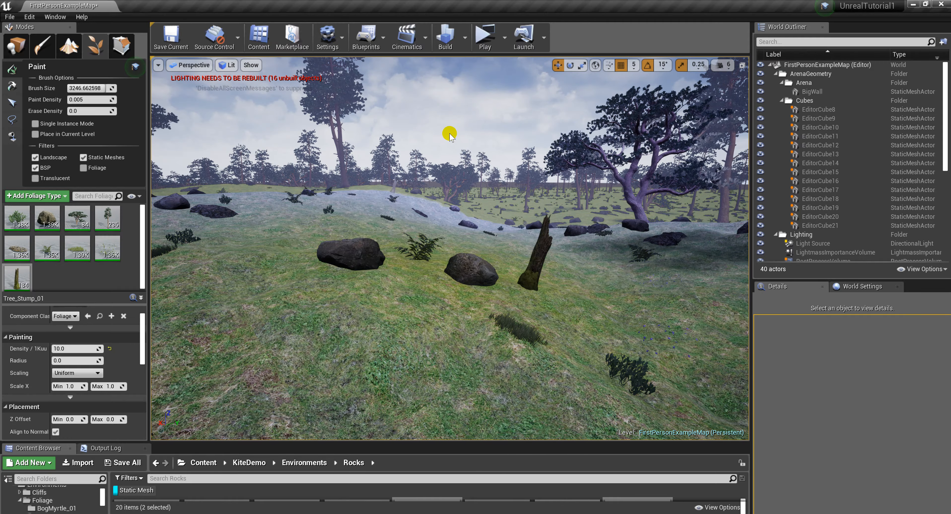
{"action": "mouse_move", "coordinate": [417, 191]}
{"action": "right_mouse_down"}
{"action": "mouse_move", "coordinate": [417, 258]}
{"action": "mouse_move", "coordinate": [416, 171]}
{"action": "mouse_move", "coordinate": [517, 155]}
{"action": "mouse_move", "coordinate": [599, 186]}
{"action": "mouse_move", "coordinate": [430, 213]}
{"action": "mouse_move", "coordinate": [443, 296]}
{"action": "mouse_move", "coordinate": [457, 295]}
{"action": "right_mouse_up"}
{"action": "key", "text": "w"}
{"action": "key", "text": "w"}
{"action": "key", "text": "s"}
{"action": "key", "text": "w"}
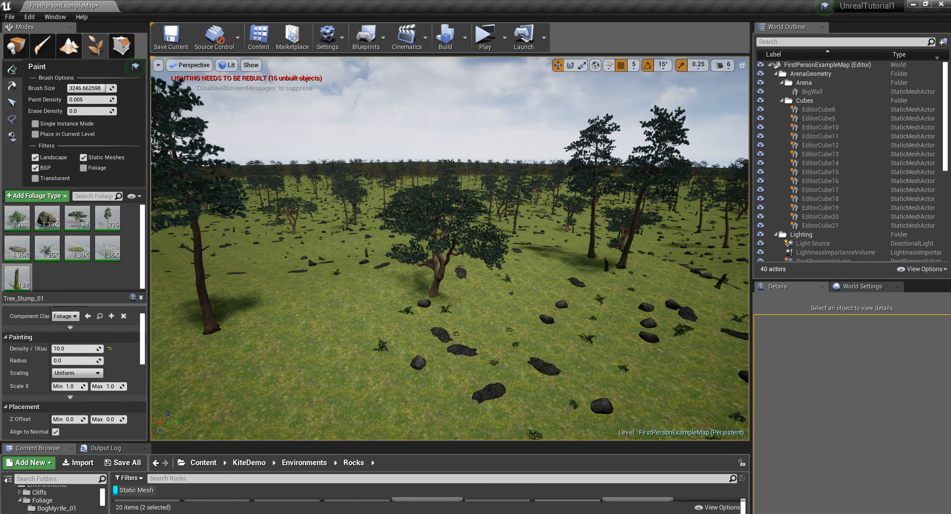